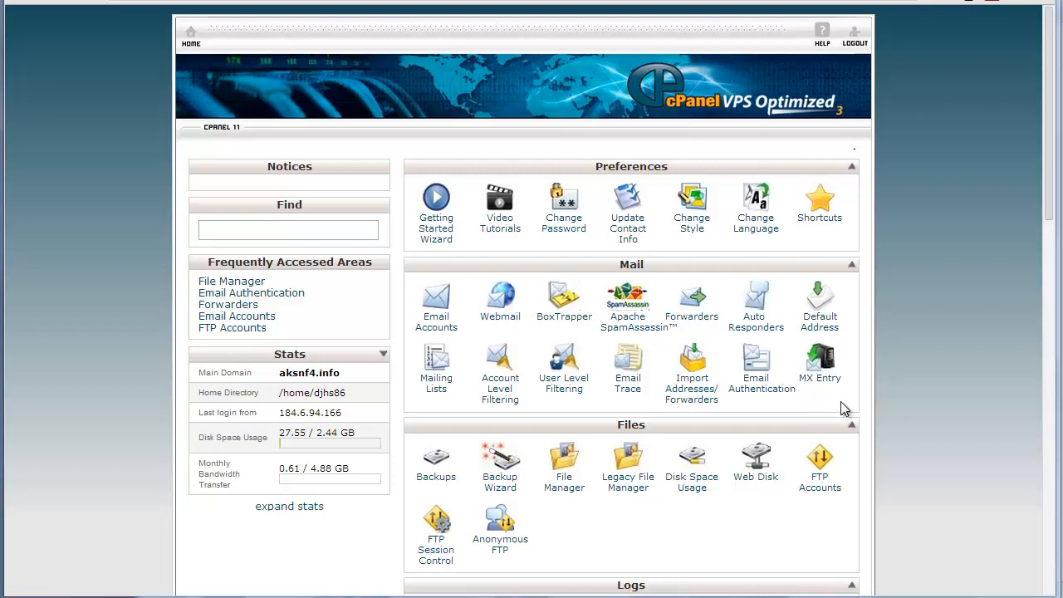
Open the Email Authentication settings for the account.
left_click(758, 394)
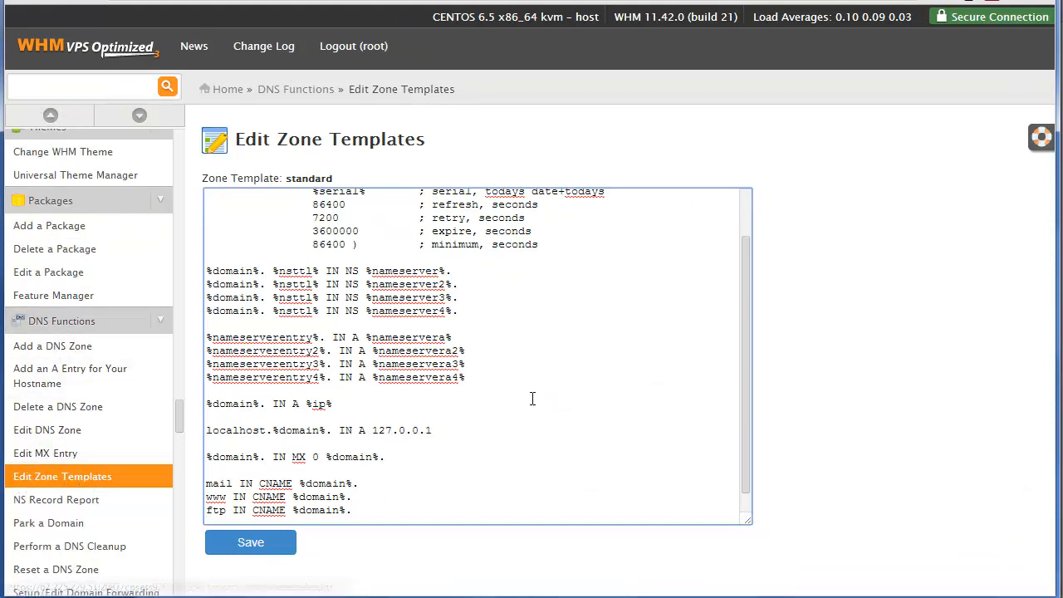
Place the insertion point on the empty last line of the standard zone template.
left_click_drag(746, 474, 746, 519)
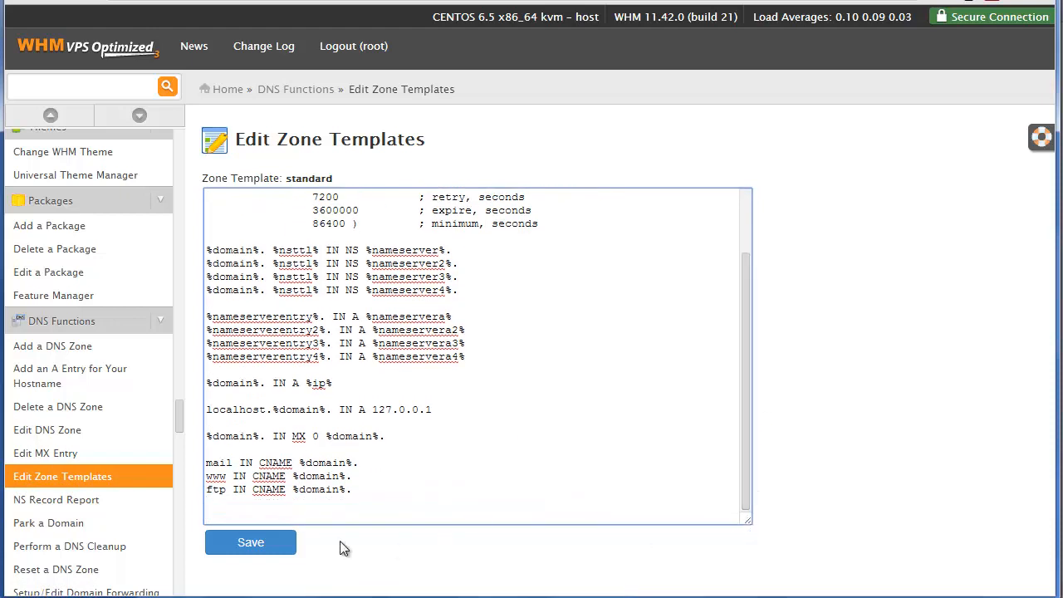
left_click(211, 514)
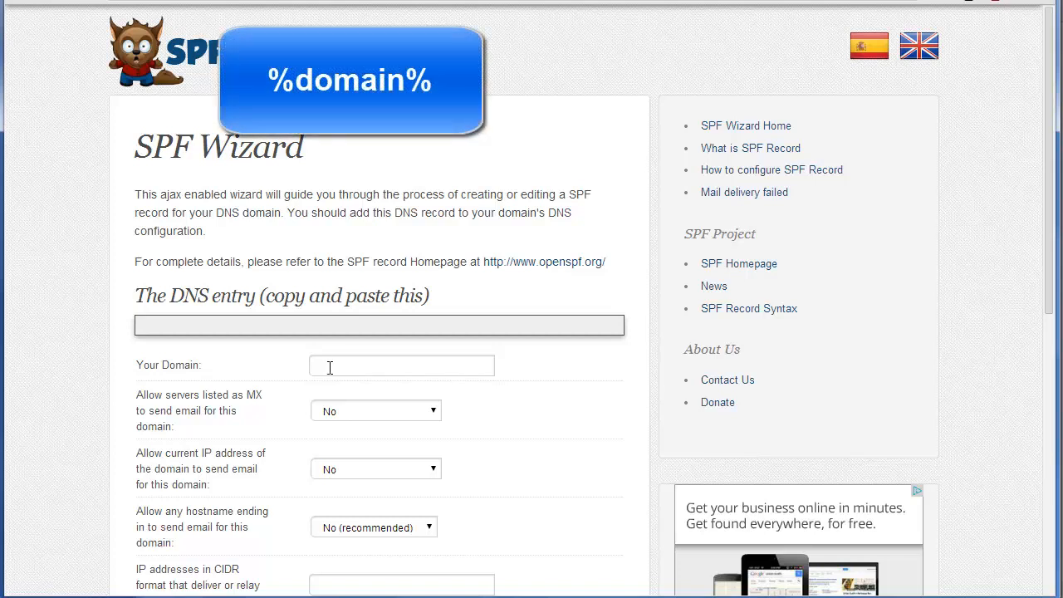
In SPF Wizard, enter %domain% as the domain and allow its MX servers and current IP address to send email.
left_click(330, 368)
type("%domain%")
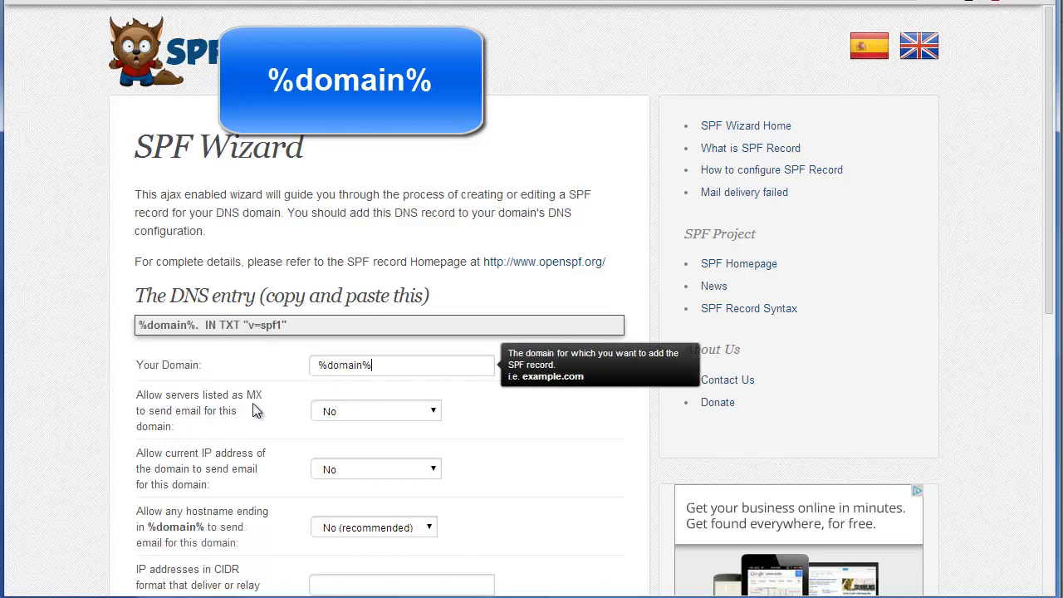
left_click(350, 410)
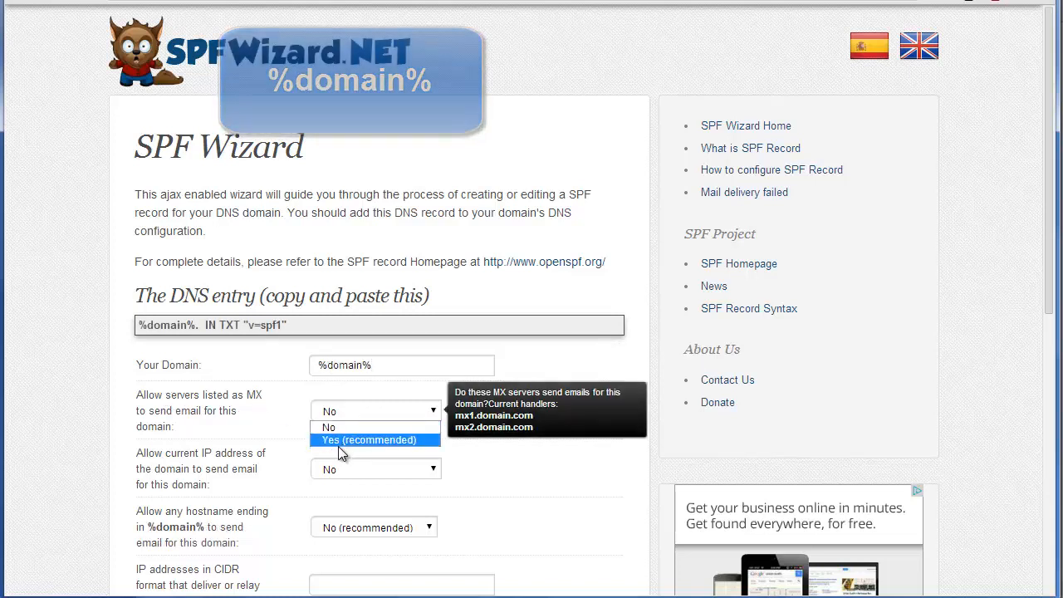
left_click(340, 444)
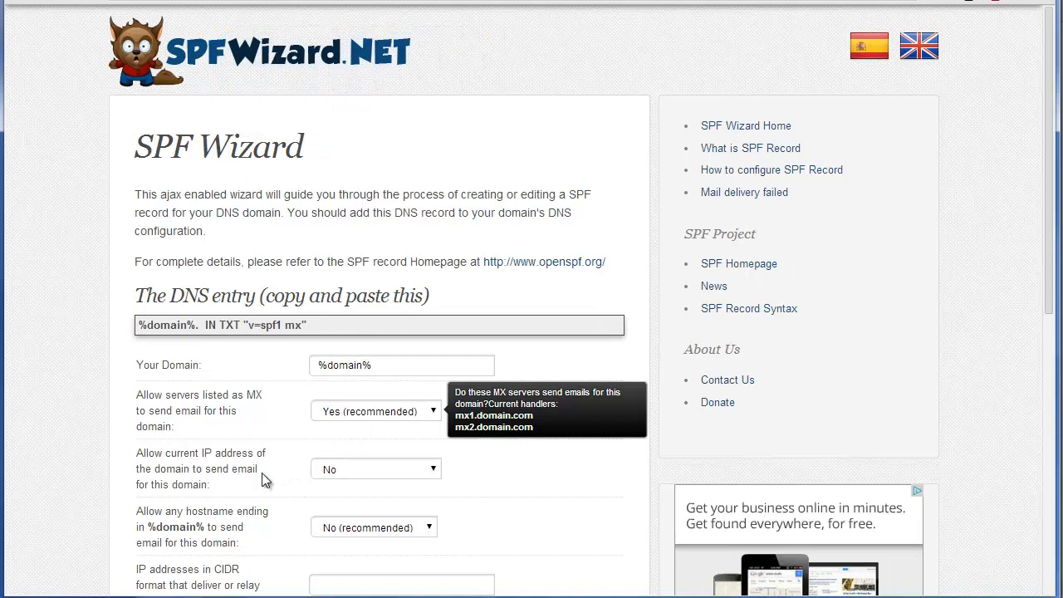
left_click(343, 469)
left_click(343, 498)
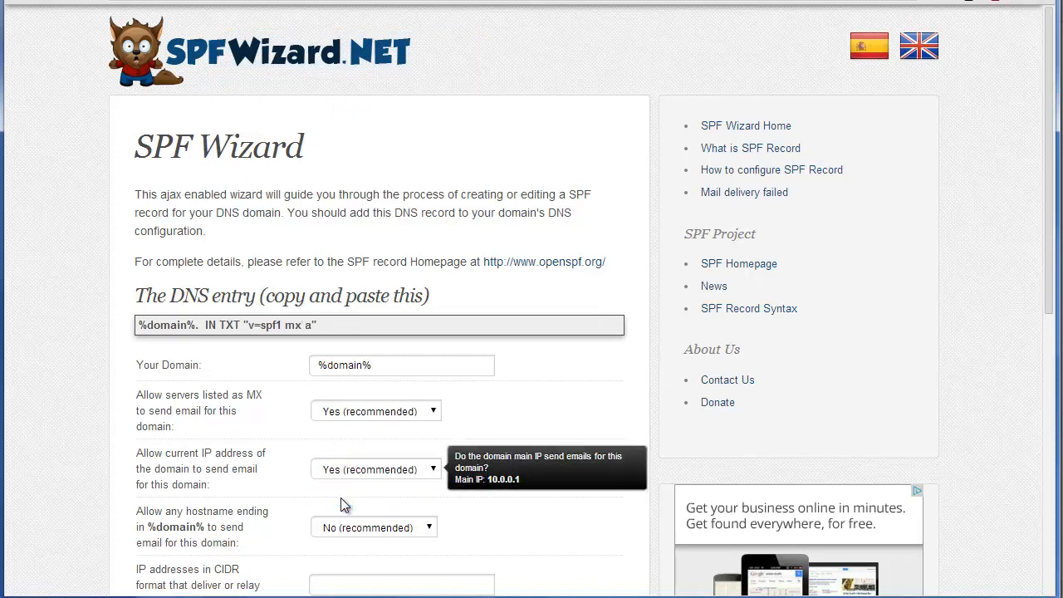
Enter 67.225.229.51 as the IP address that delivers mail and set the strictness to Fail (Not compliant will be rejected).
scroll(266, 490, "down", 1)
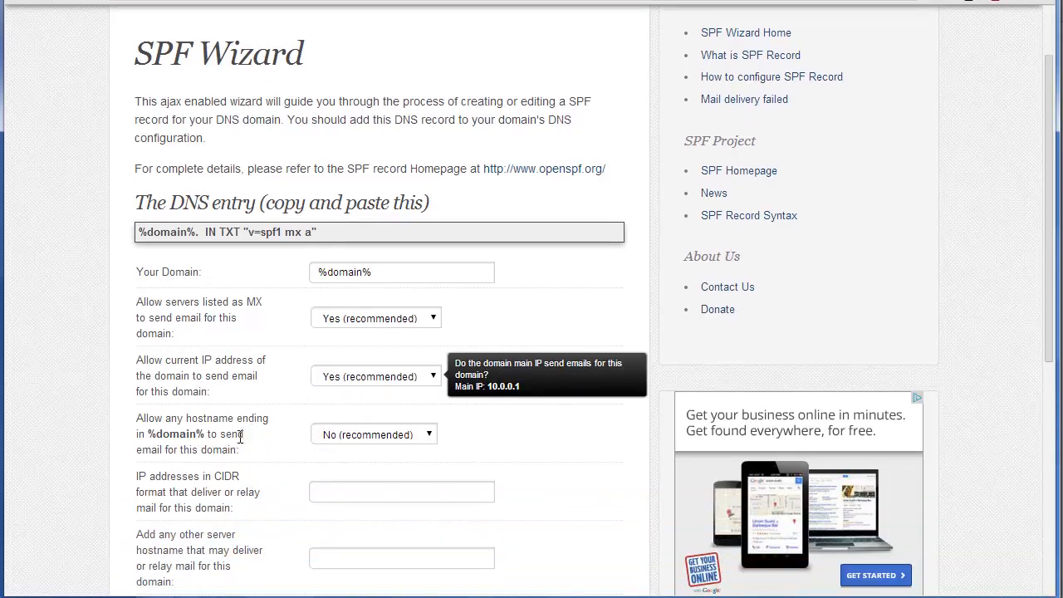
left_click(233, 487)
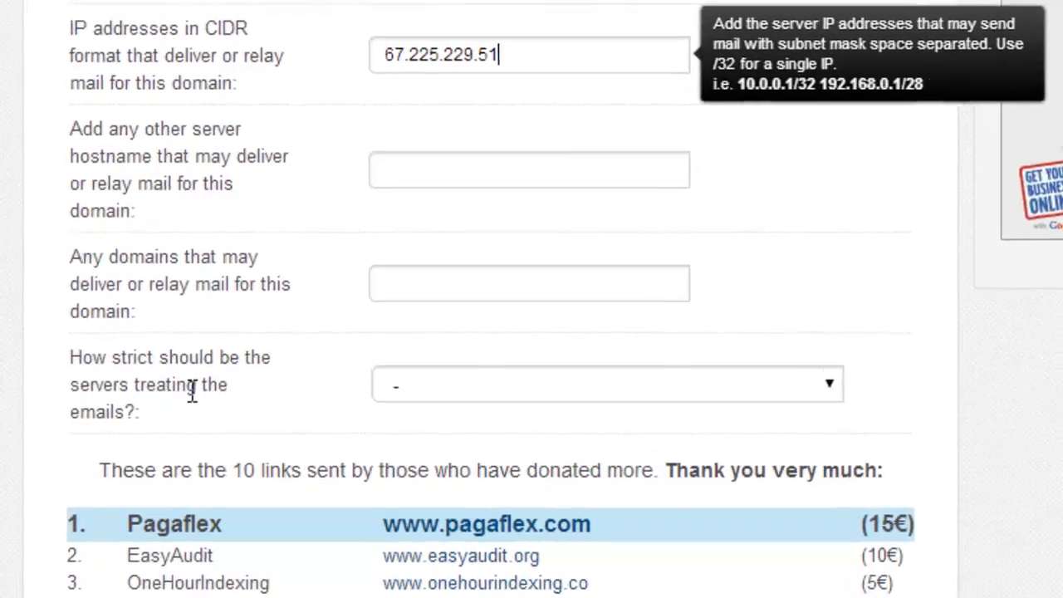
left_click(486, 374)
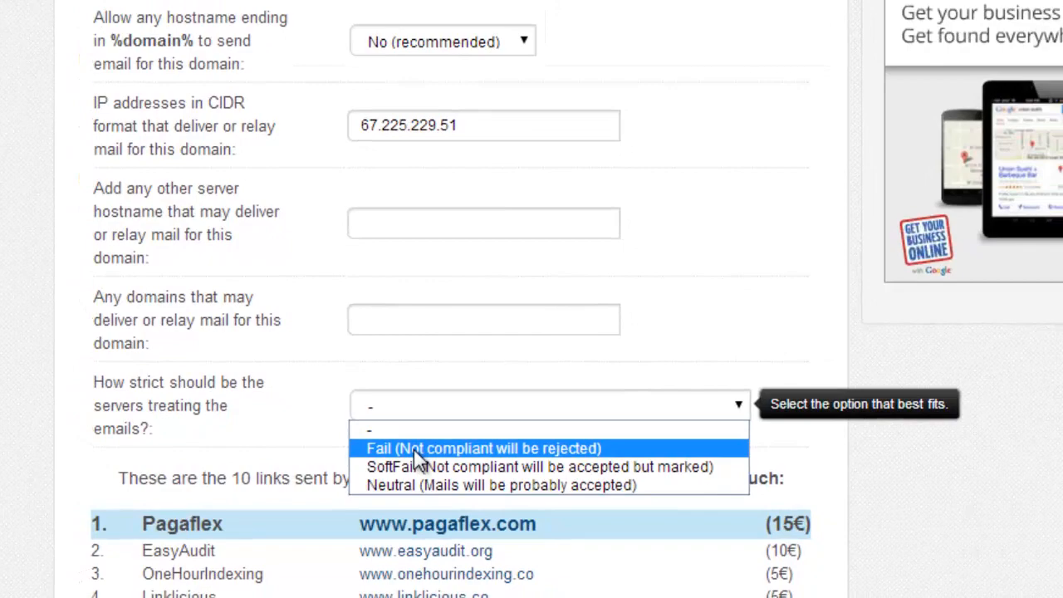
left_click(414, 449)
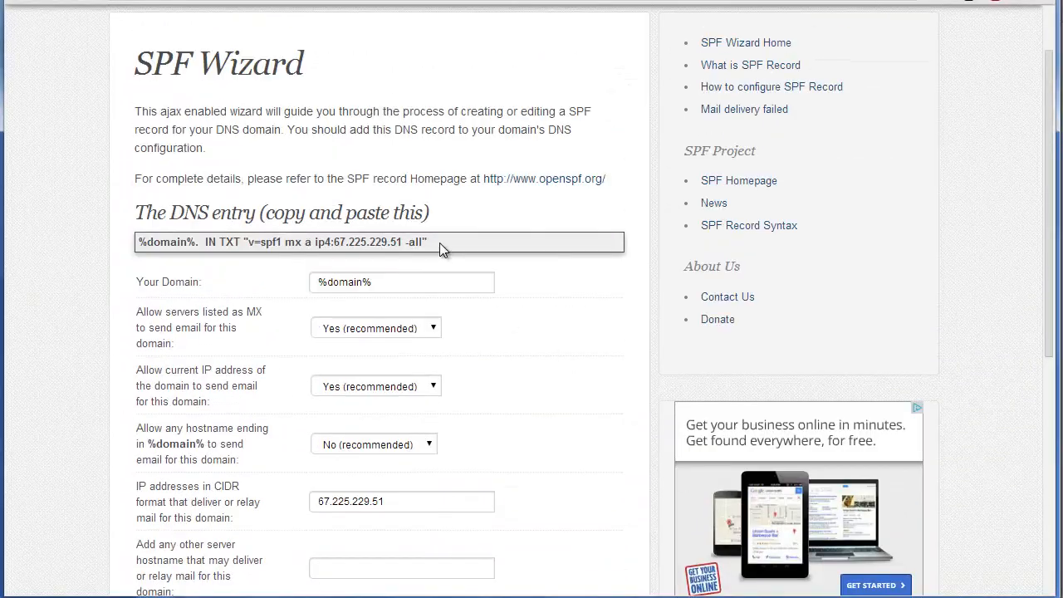
Copy the complete generated DNS entry and paste it as the last line of the standard zone template in WHM.
left_click_drag(439, 242, 118, 241)
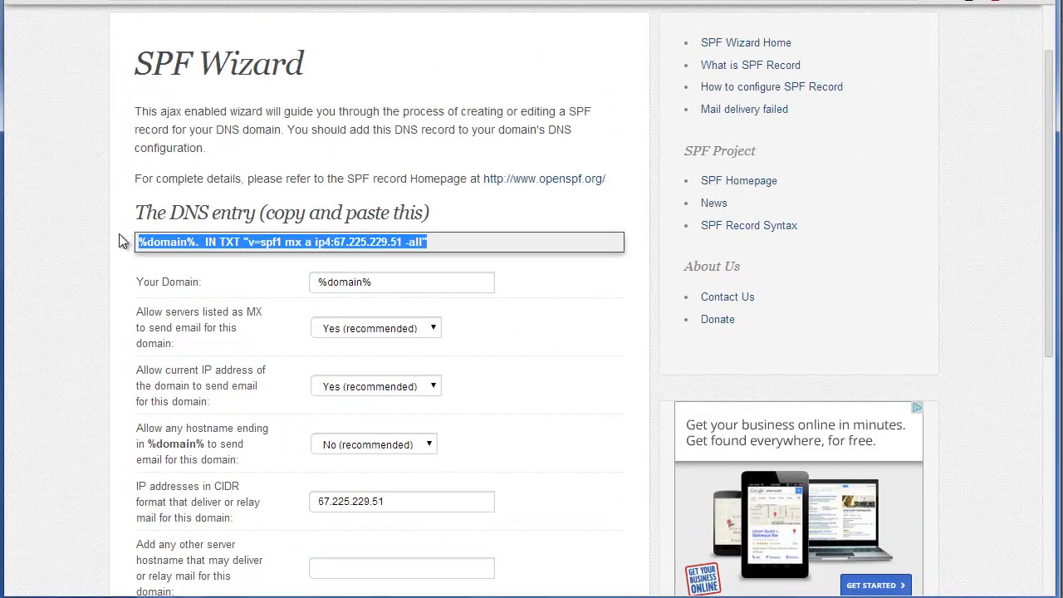
right_click(170, 243)
left_click(220, 258)
left_click(532, 2)
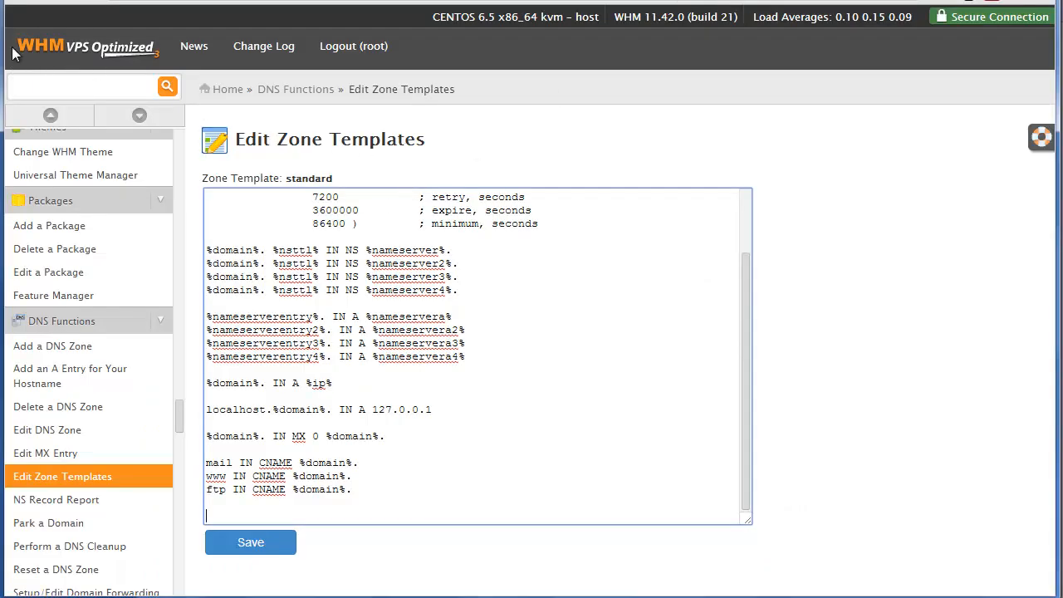
right_click(211, 516)
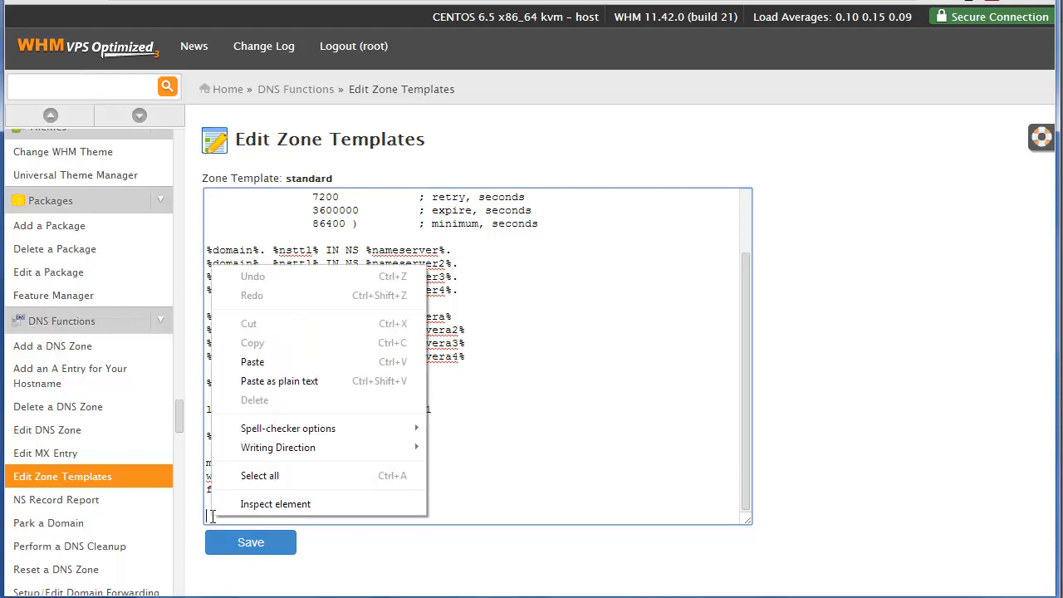
left_click(251, 362)
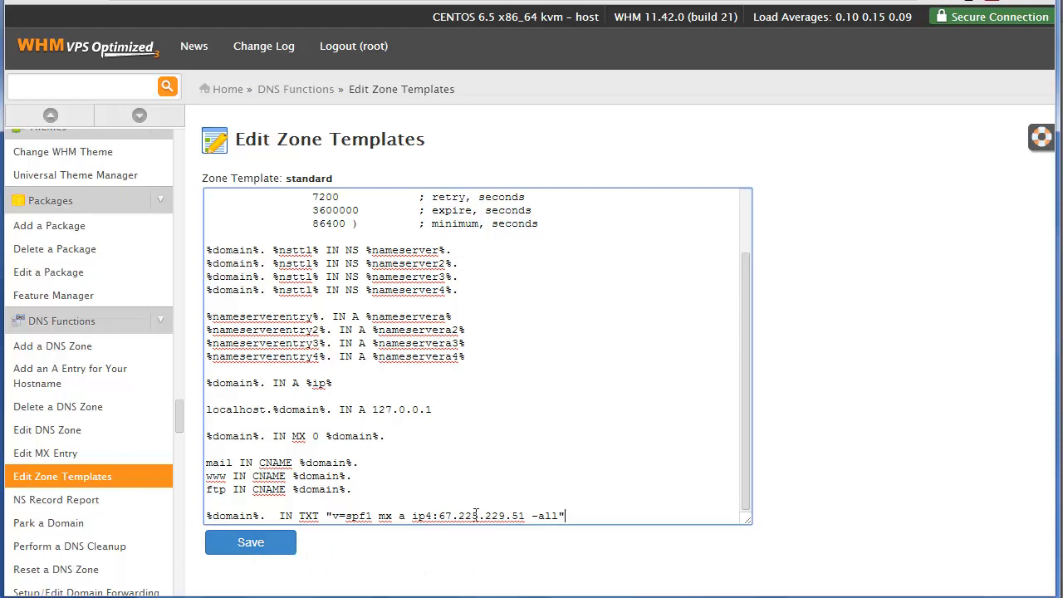
Delete the pasted SPF TXT line from the end of the zone template.
left_click_drag(575, 516, 242, 506)
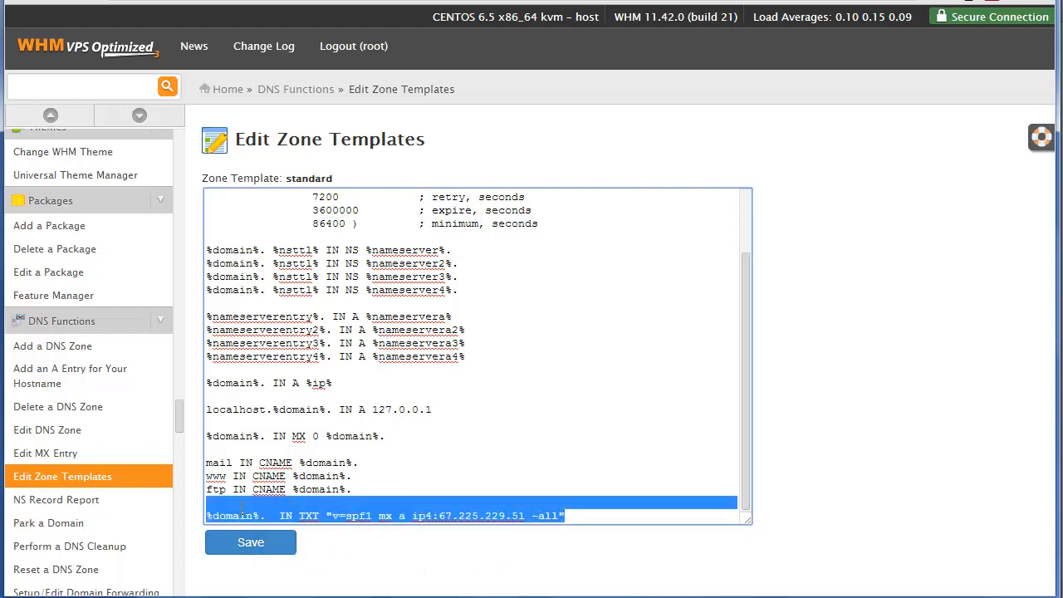
key("BackSpace")
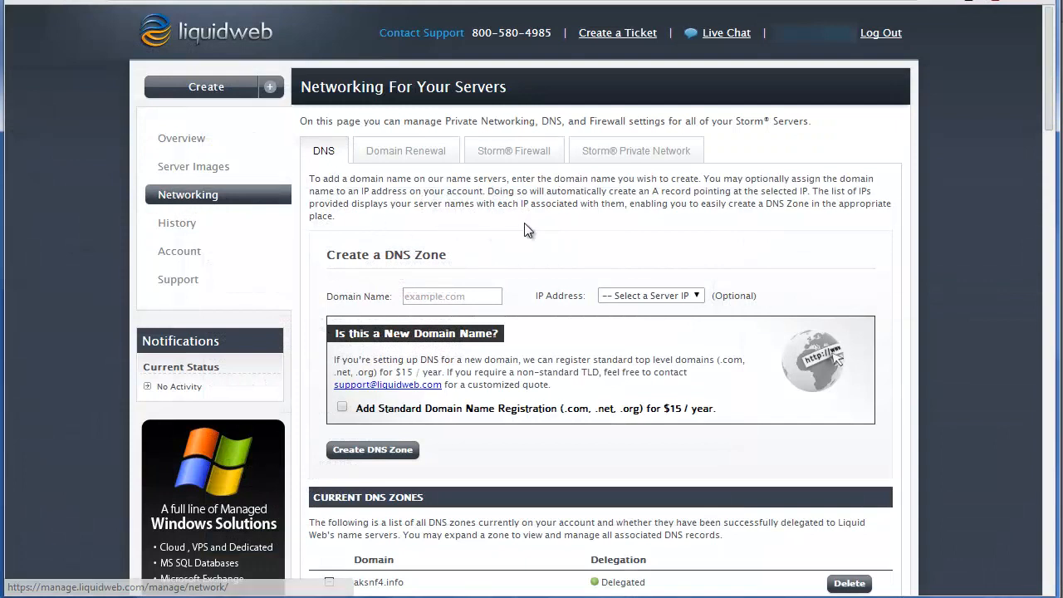
In the Liquid Web networking page, start a new aksnf4.info DNS record with an empty name, TTL 3600 and type TXT.
scroll(525, 222, "down", 2)
scroll(526, 223, "down", 2)
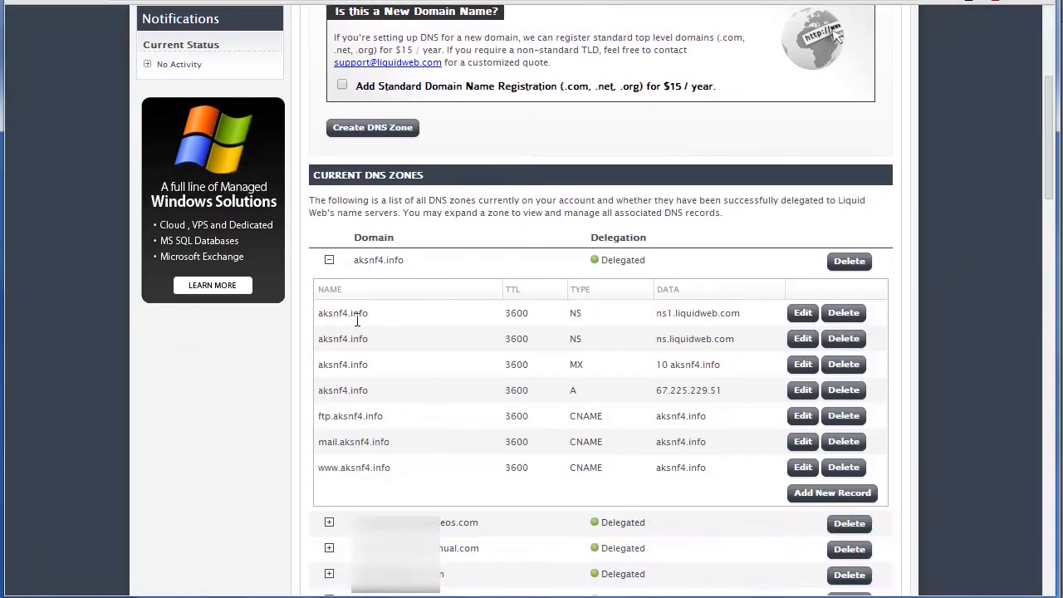
left_click(815, 495)
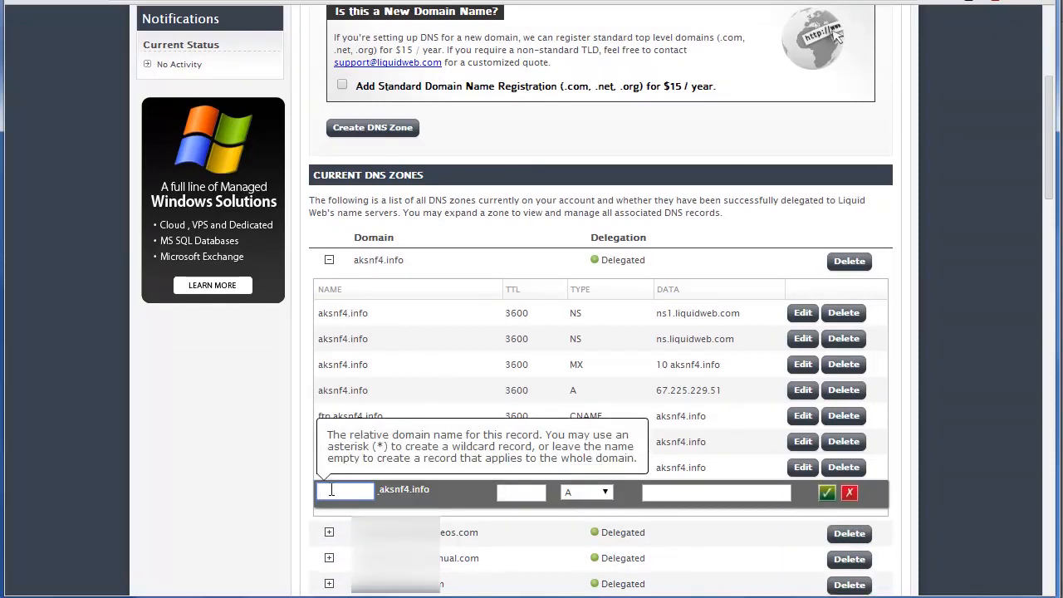
left_click(513, 497)
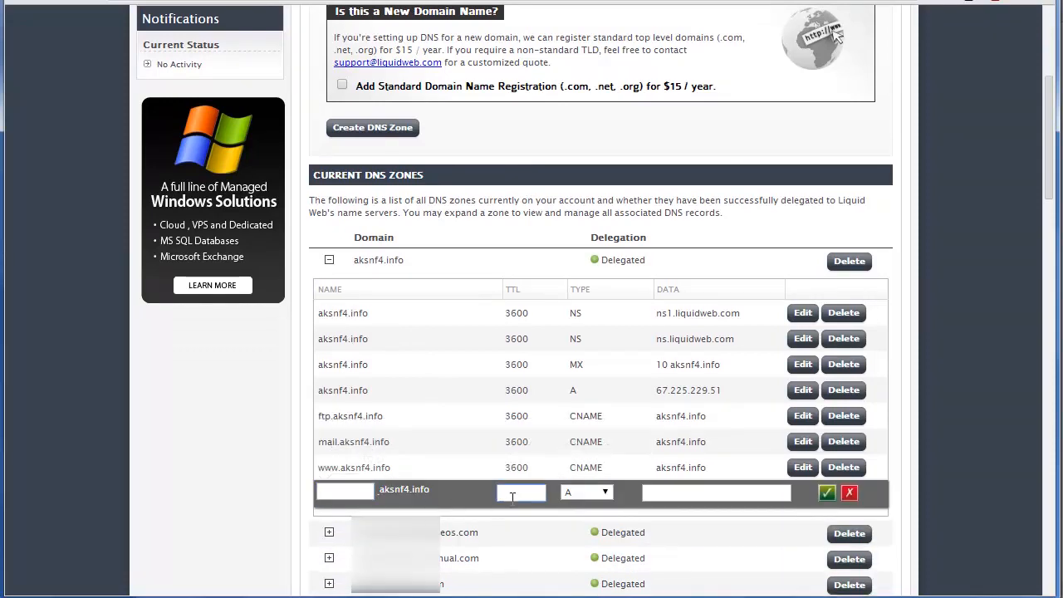
type("3600")
left_click(605, 492)
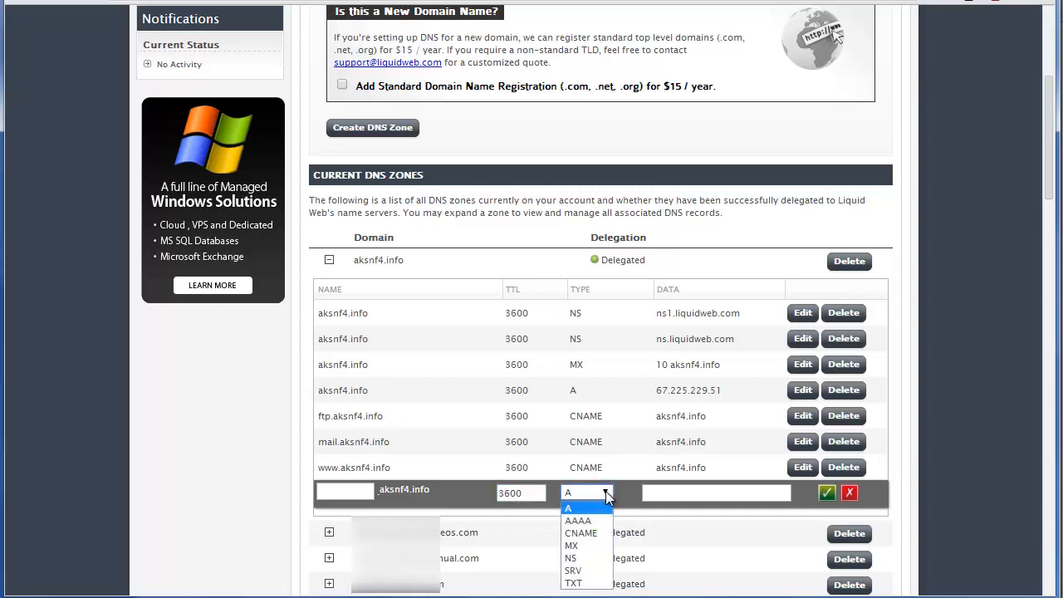
left_click(581, 583)
left_click(664, 493)
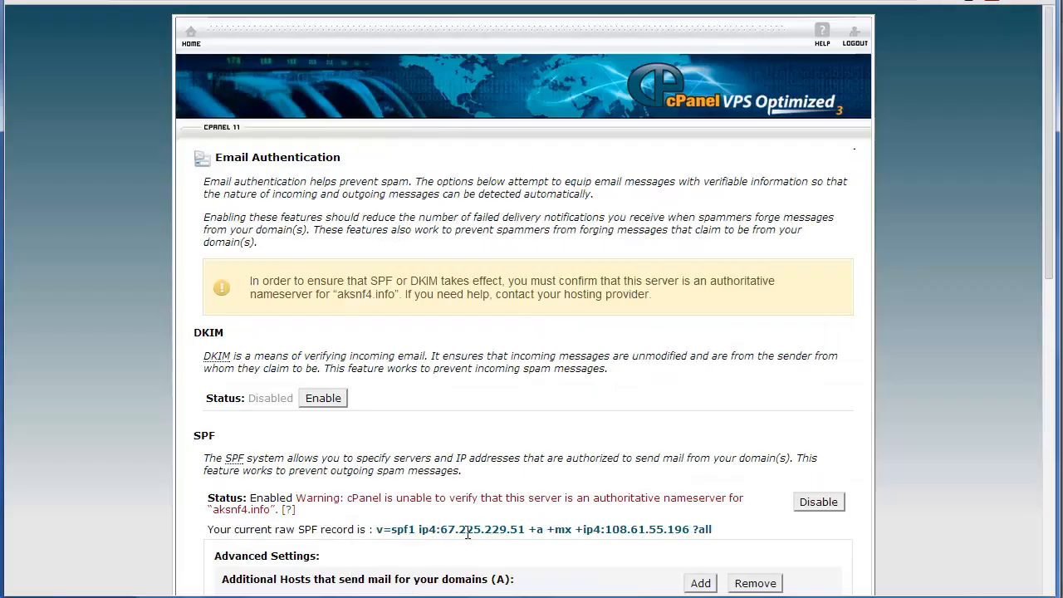
Copy the raw SPF record from cPanel's Email Authentication page, paste it as the new TXT record's data in Liquid Web, and save the record.
left_click_drag(377, 529, 731, 535)
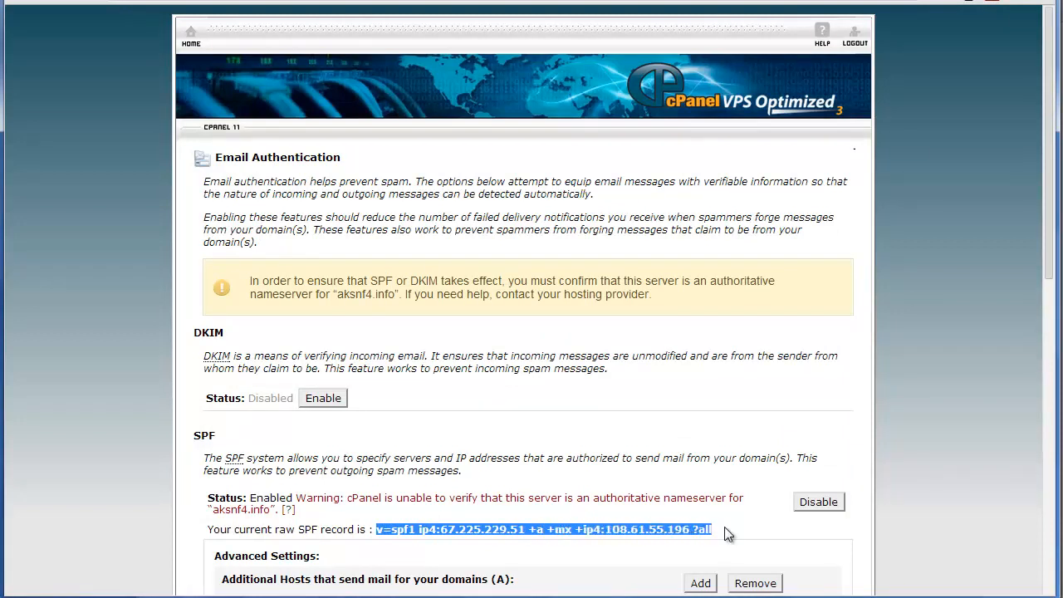
right_click(587, 529)
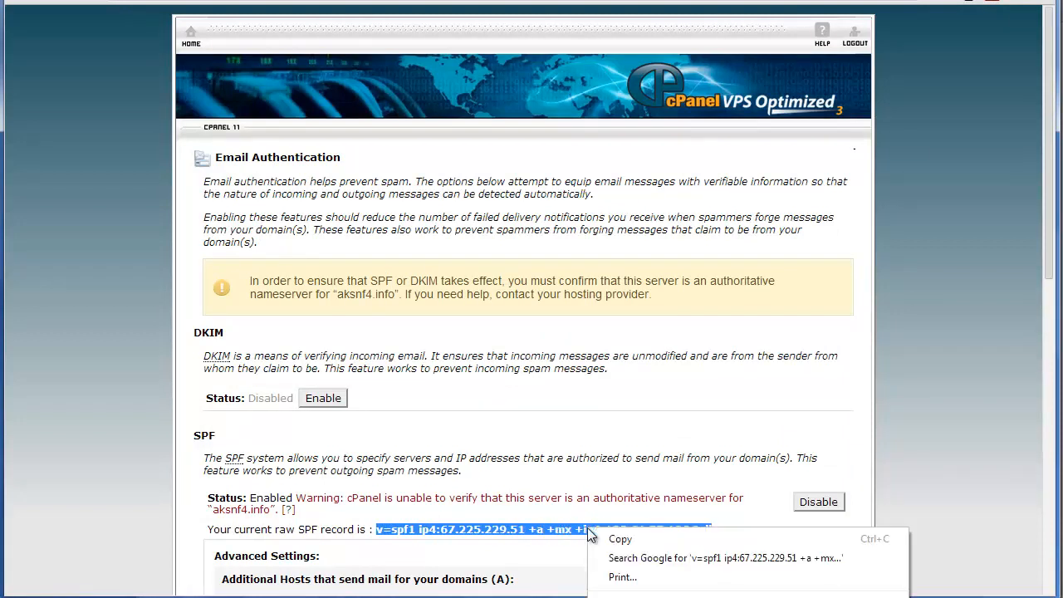
left_click(618, 541)
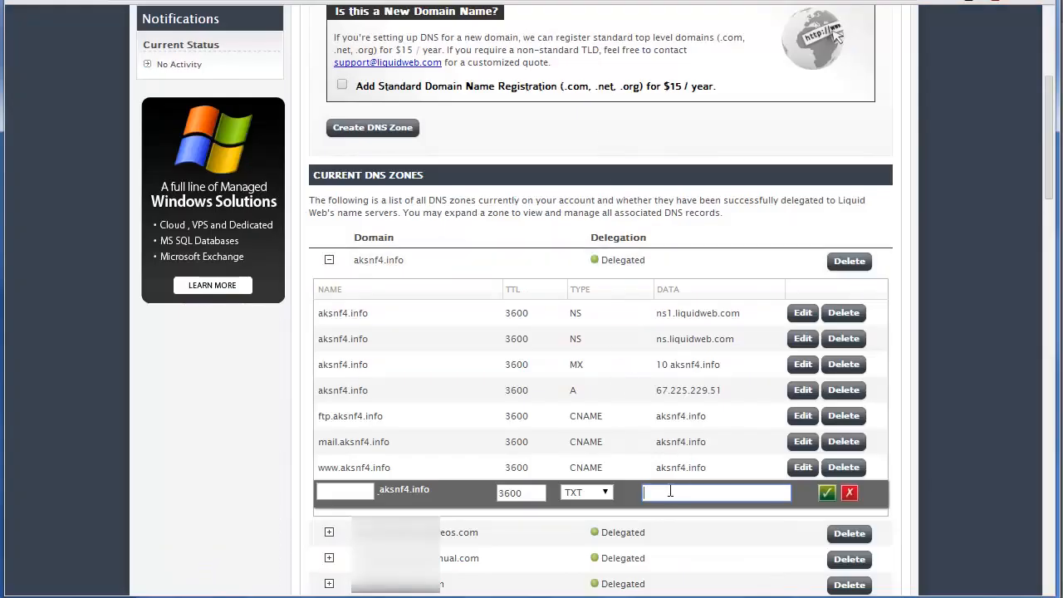
right_click(670, 490)
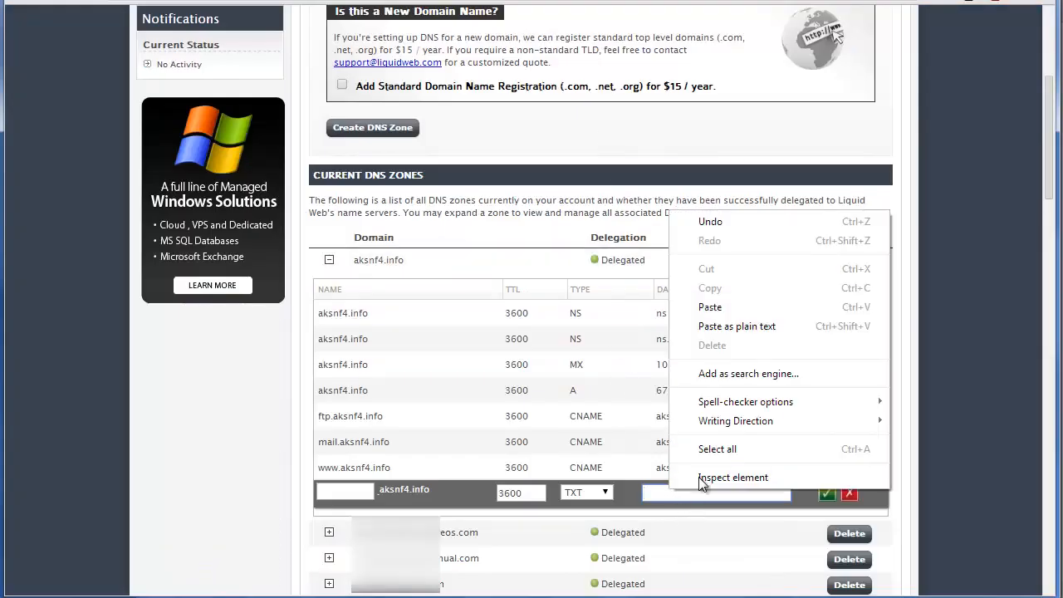
left_click(709, 306)
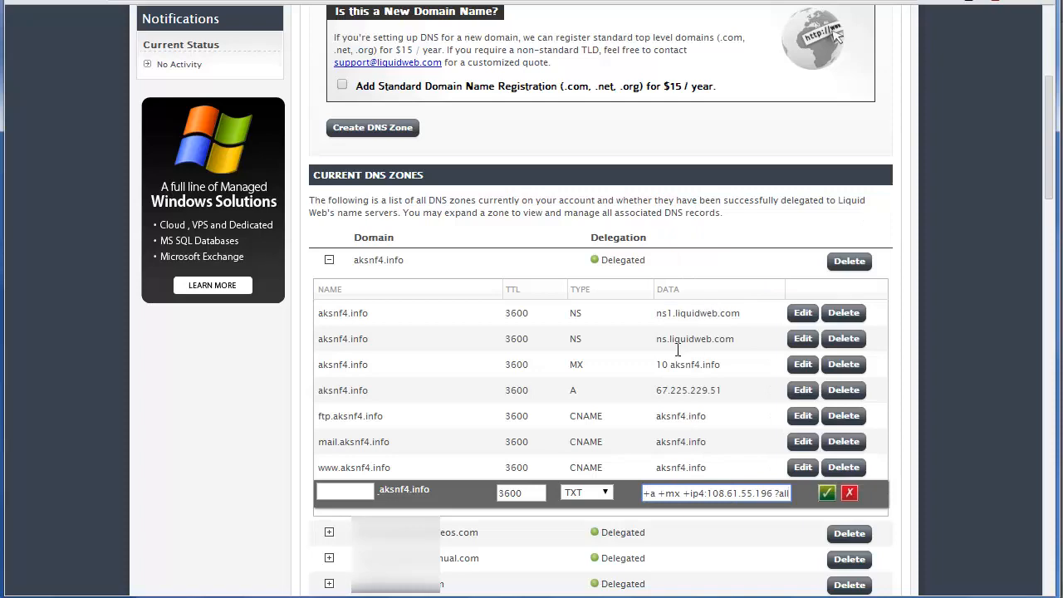
left_click(827, 494)
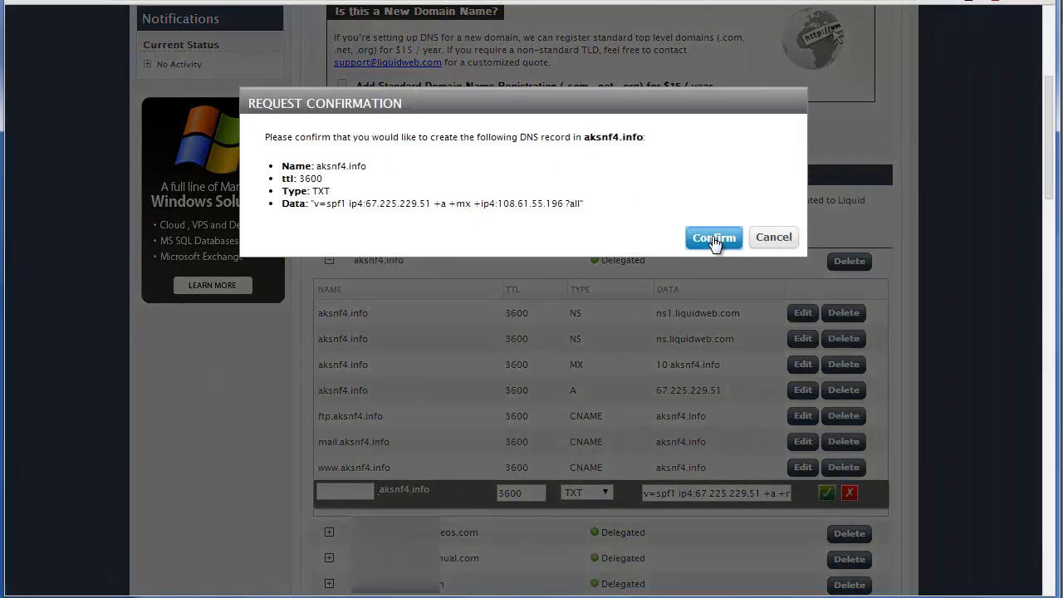
left_click(713, 238)
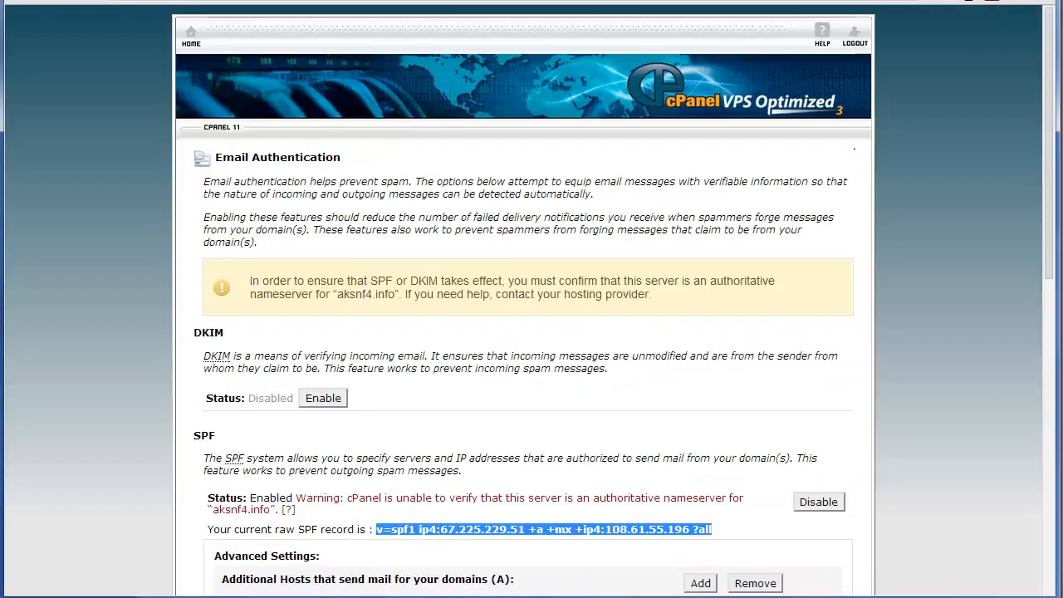
Reload cPanel's Email Authentication page and review the SPF status and the advanced SPF settings.
left_click(437, 464)
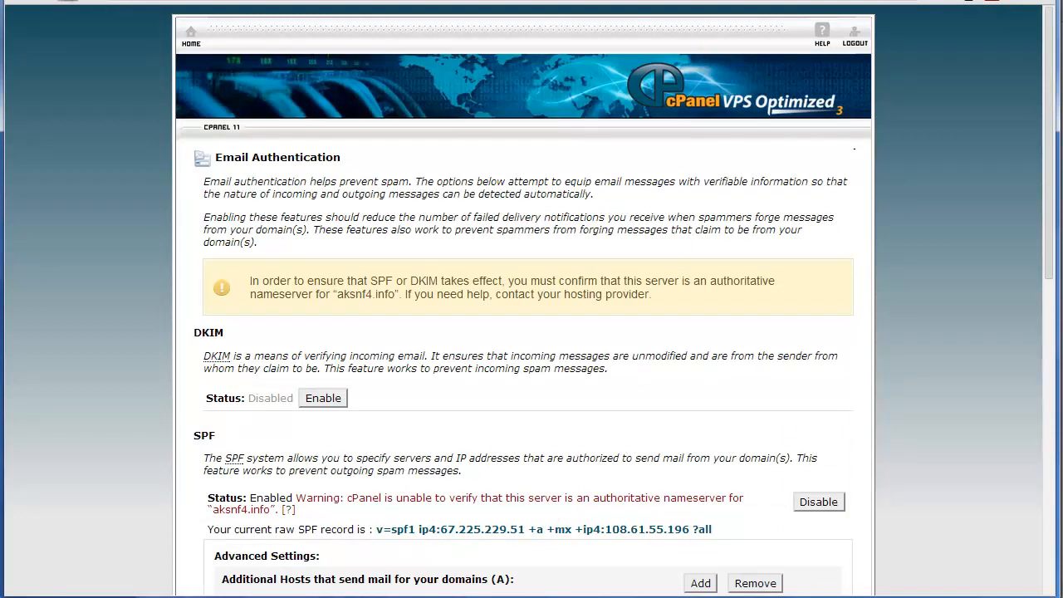
left_click(70, 1)
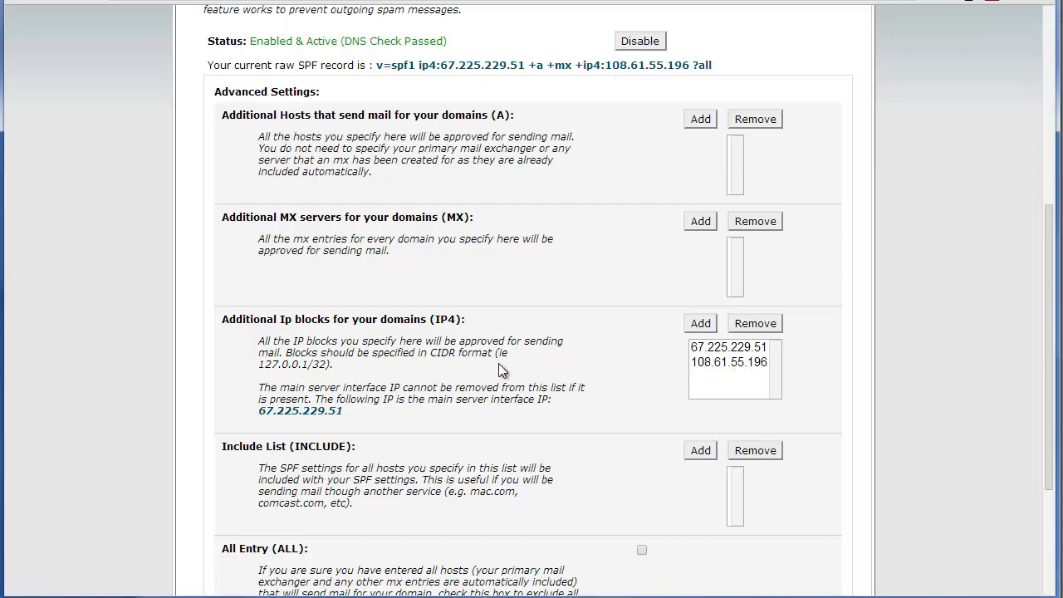
scroll(498, 363, "down", 2)
scroll(434, 317, "down", 1)
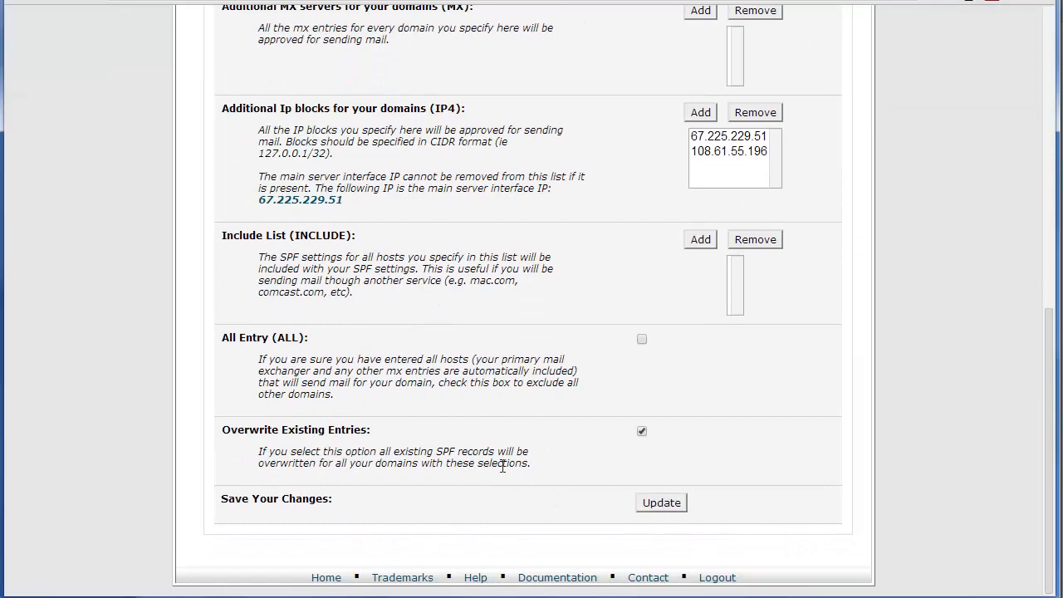
scroll(503, 467, "up", 4)
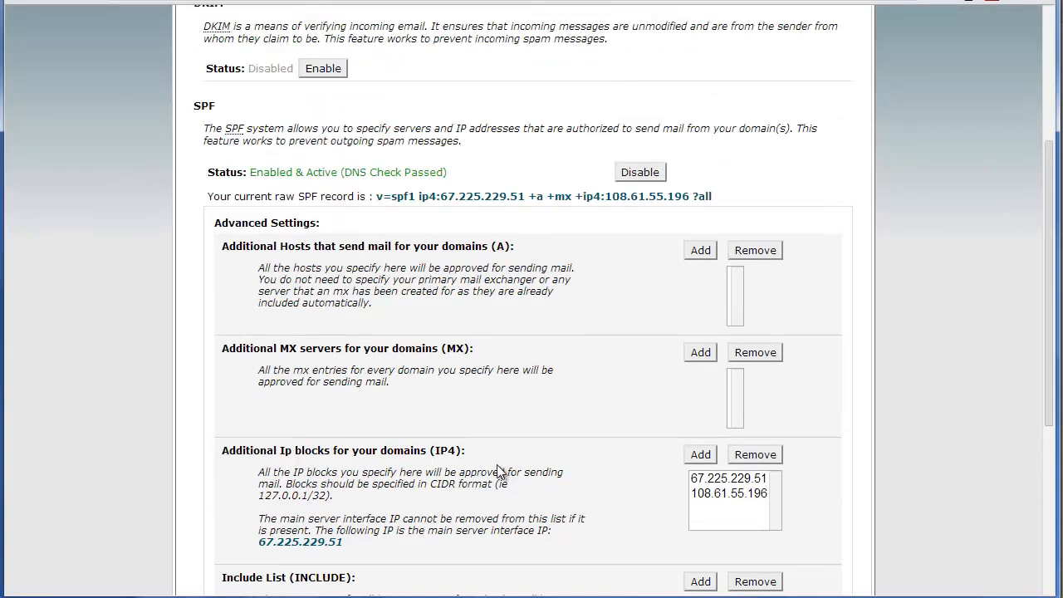